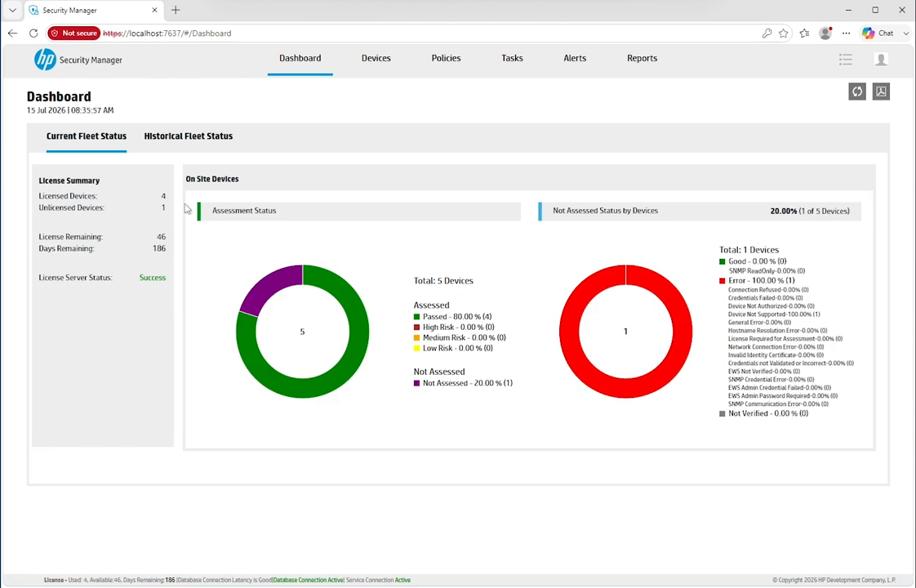
Review the devices listed in the Testing Group and Color Devices groups.
{"action": "left_click", "coordinate": [376, 63]}
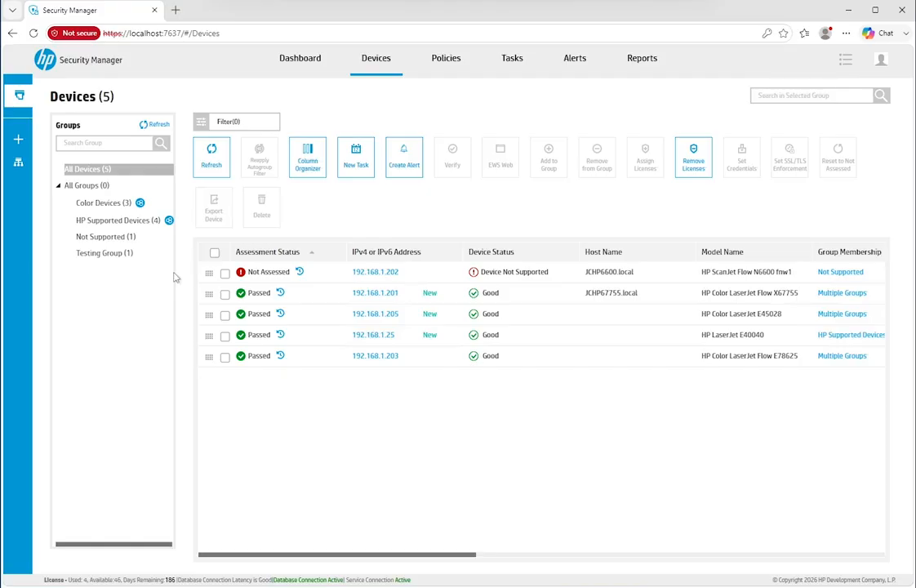
{"action": "left_click", "coordinate": [115, 258]}
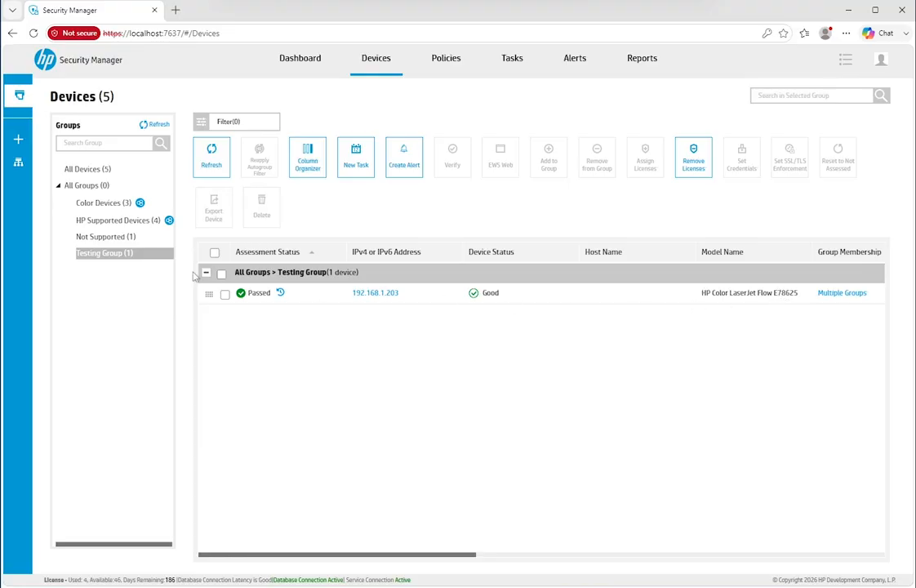
{"action": "left_click", "coordinate": [101, 208]}
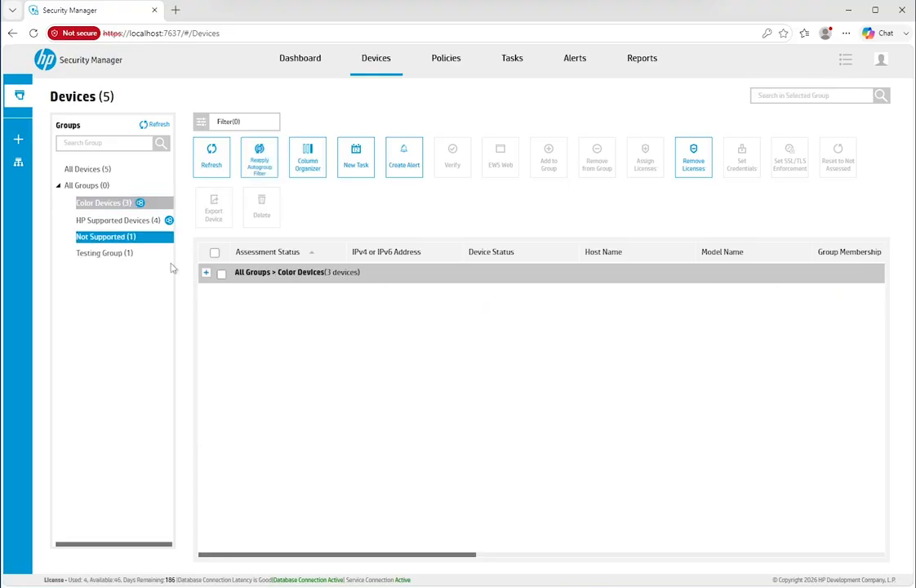
{"action": "left_click", "coordinate": [206, 273]}
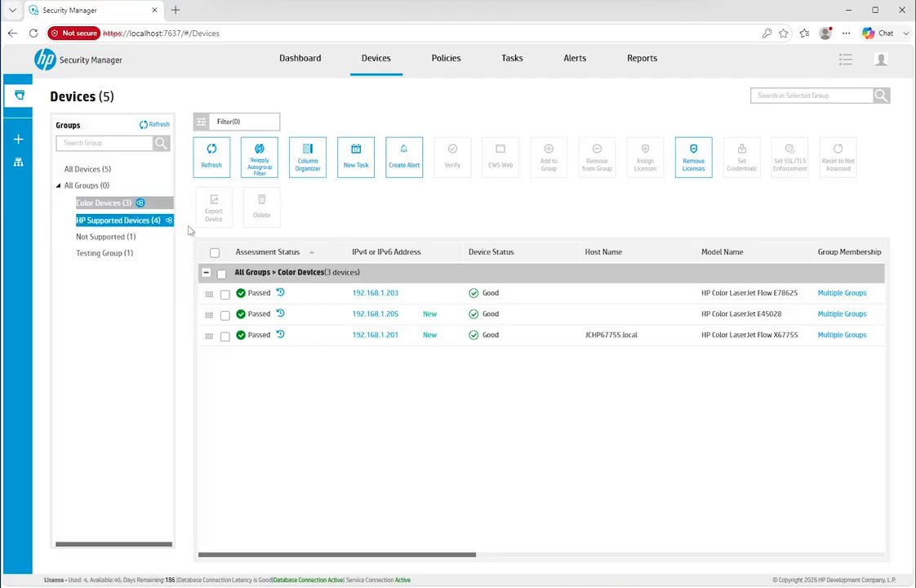
{"action": "left_click", "coordinate": [147, 222]}
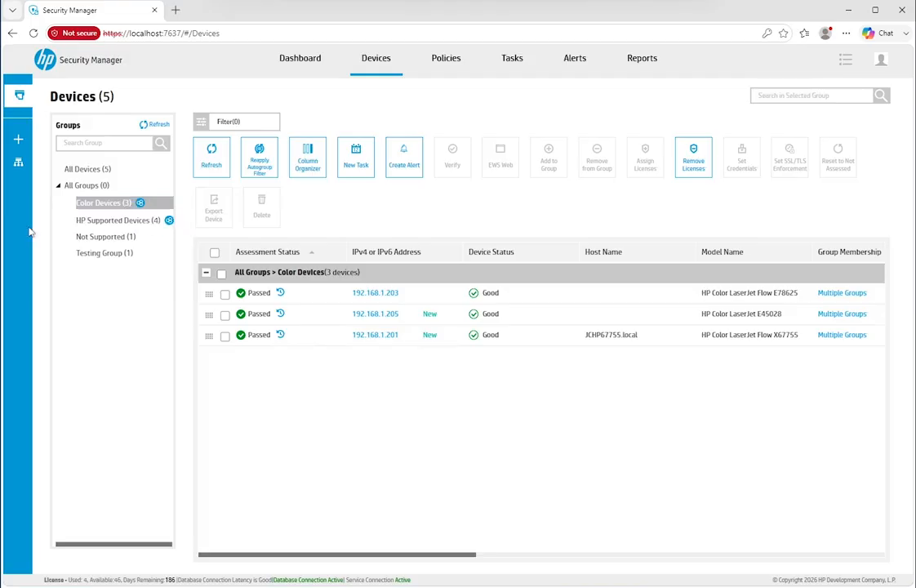
Open a new device discovery with All Devices as the group to add, keeping the automatic IPv4 discovery type.
{"action": "mouse_move", "coordinate": [18, 139]}
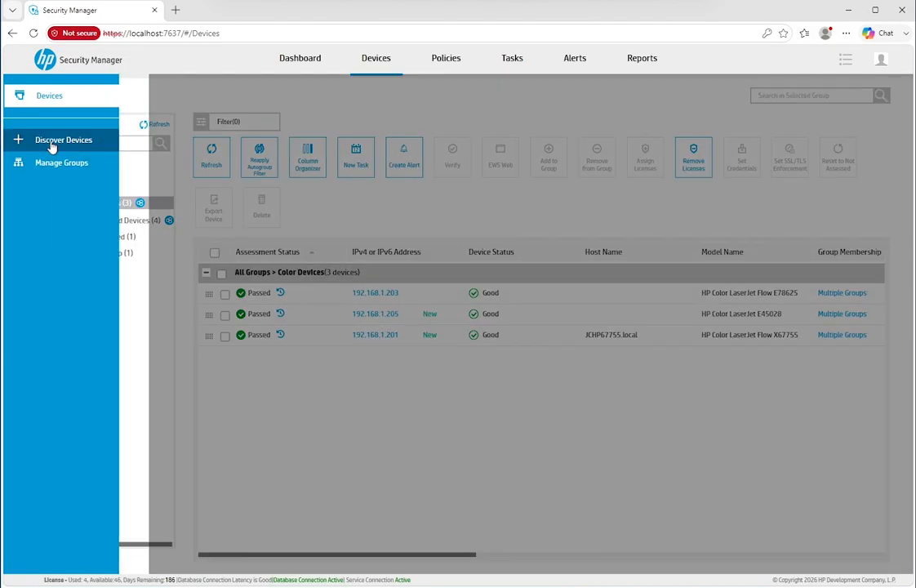
{"action": "left_click", "coordinate": [52, 143]}
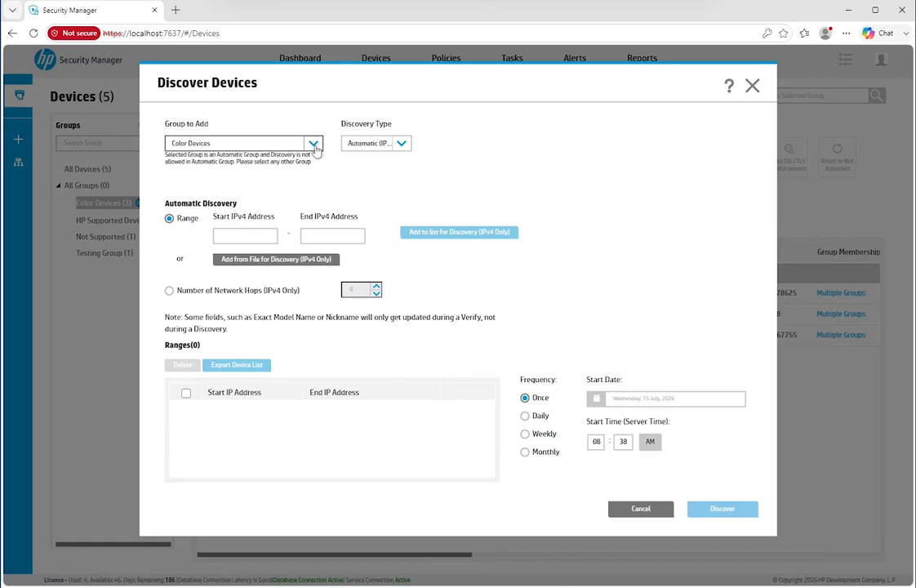
{"action": "left_click", "coordinate": [278, 144]}
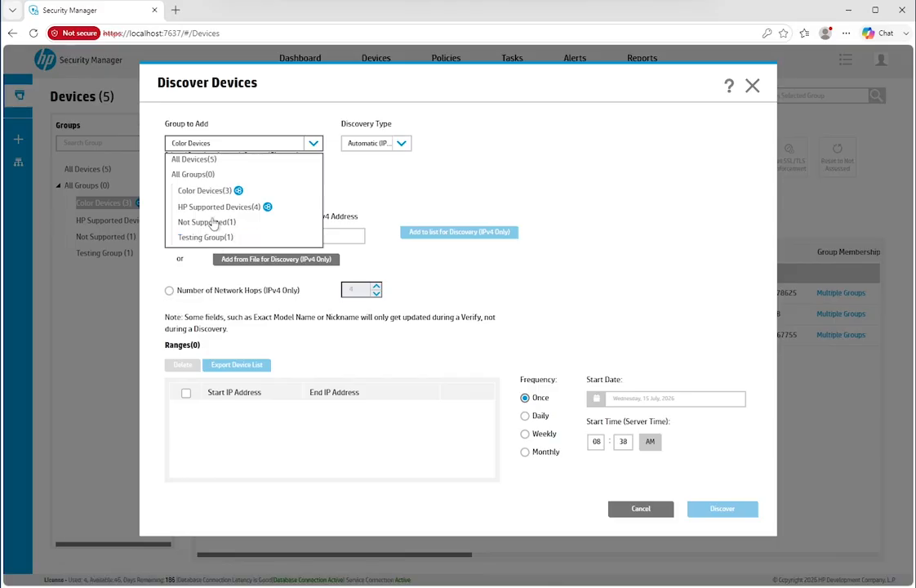
{"action": "left_click", "coordinate": [209, 162]}
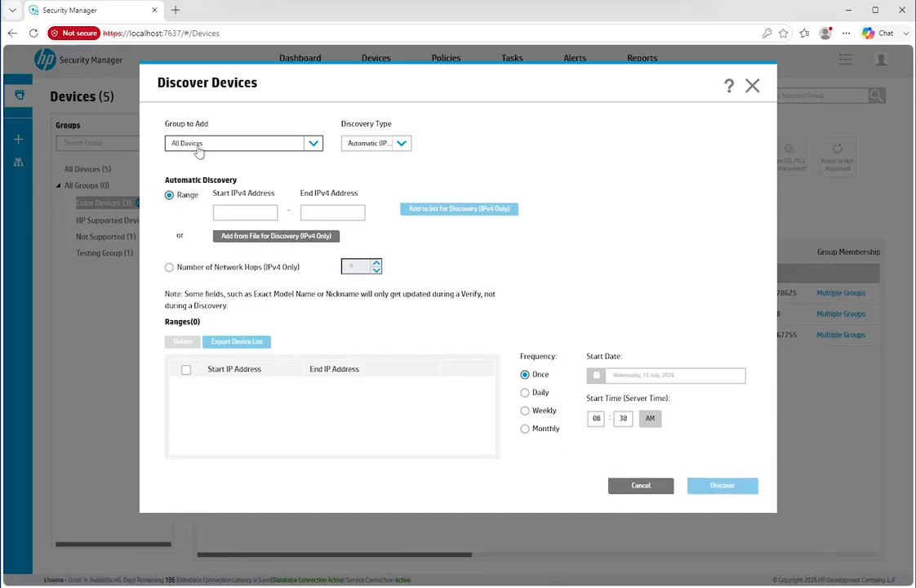
{"action": "left_click", "coordinate": [401, 144]}
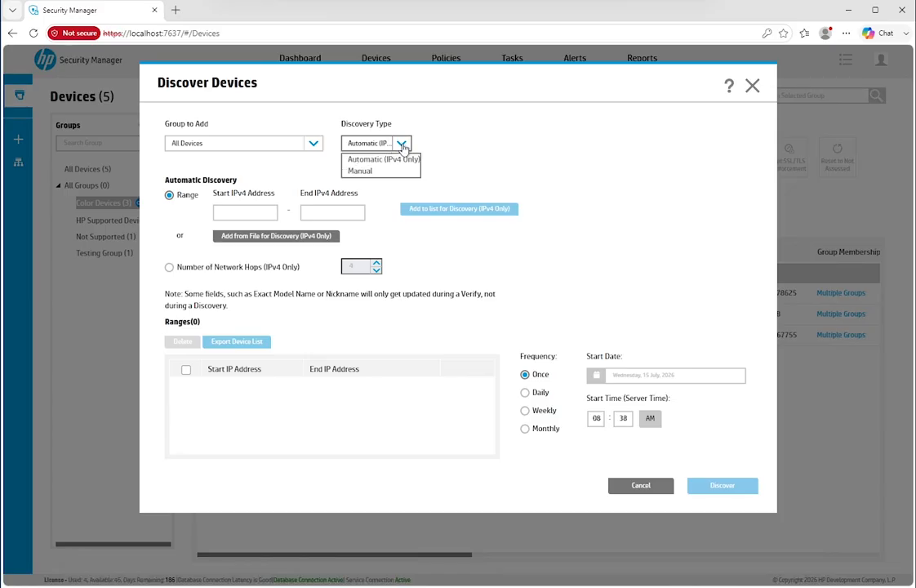
{"action": "left_click", "coordinate": [435, 146]}
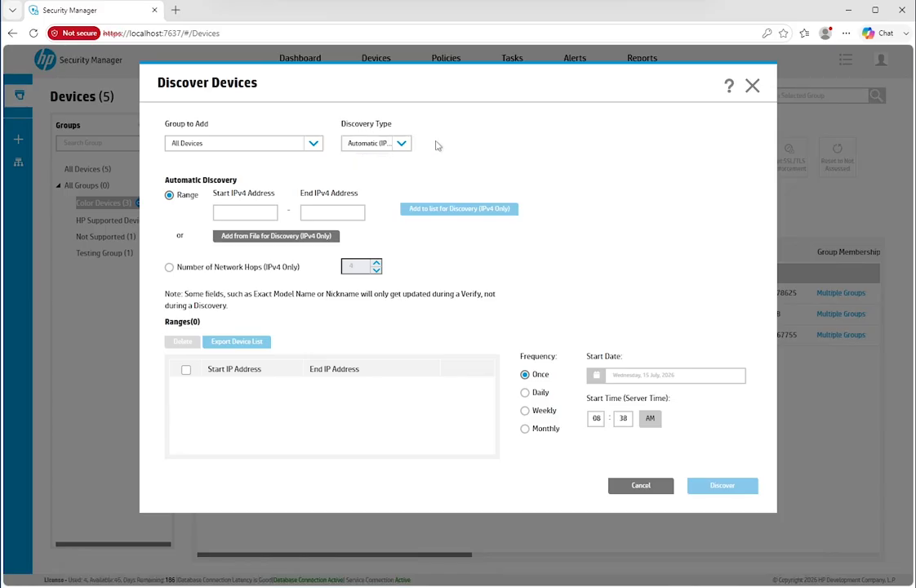
Add the IPv4 range 192.168.1.1 to 192.168.1.254 to the discovery list.
{"action": "left_click", "coordinate": [239, 212]}
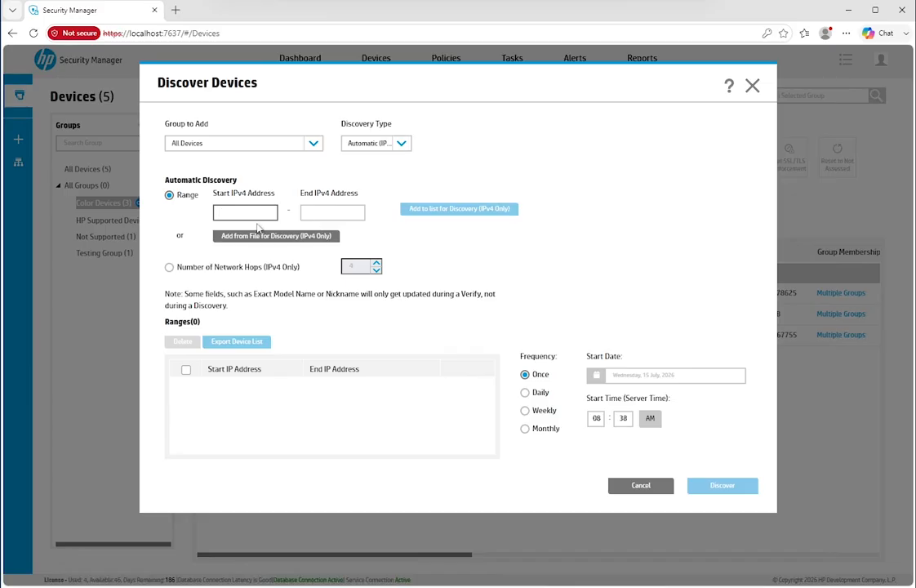
{"action": "type", "text": "192.168.1.1"}
{"action": "key", "text": "Tab"}
{"action": "type", "text": "192.168"}
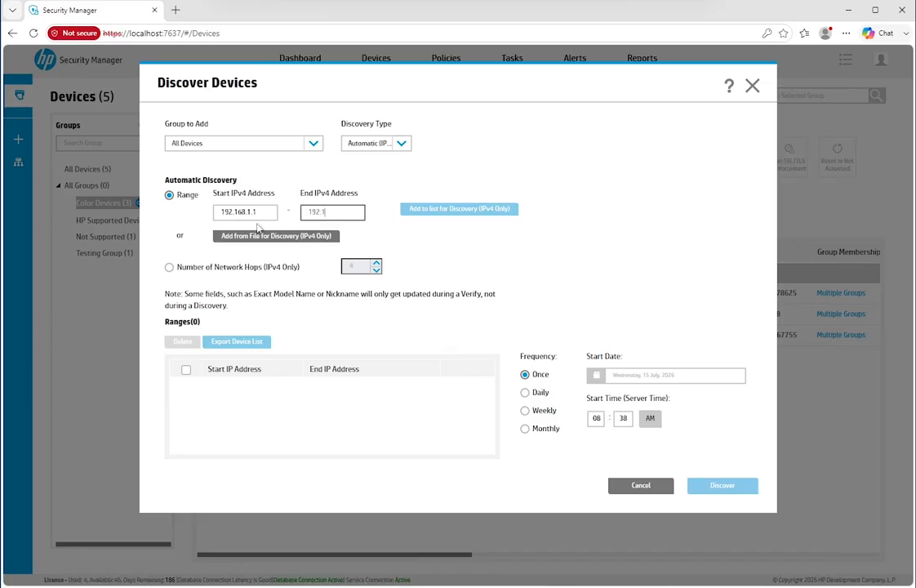
{"action": "type", "text": ".1.254"}
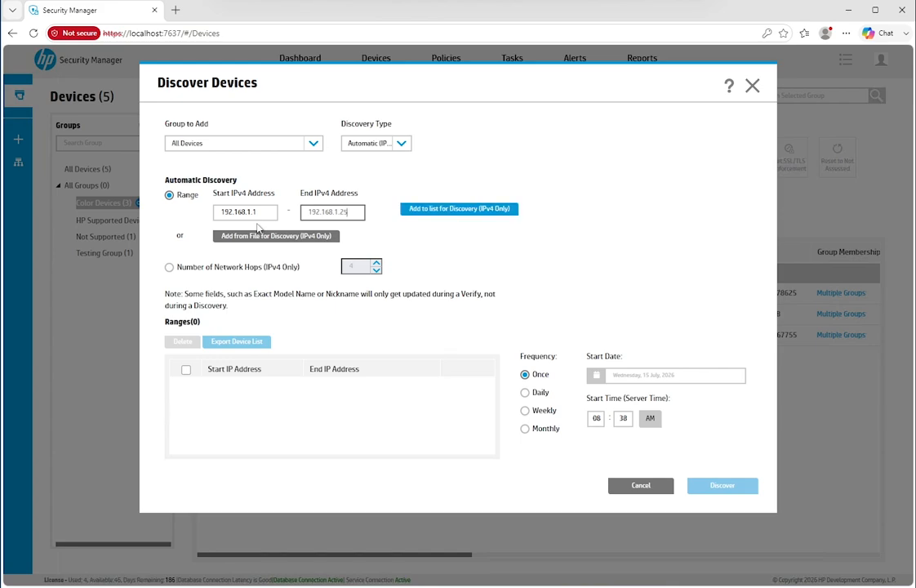
{"action": "left_click", "coordinate": [427, 210]}
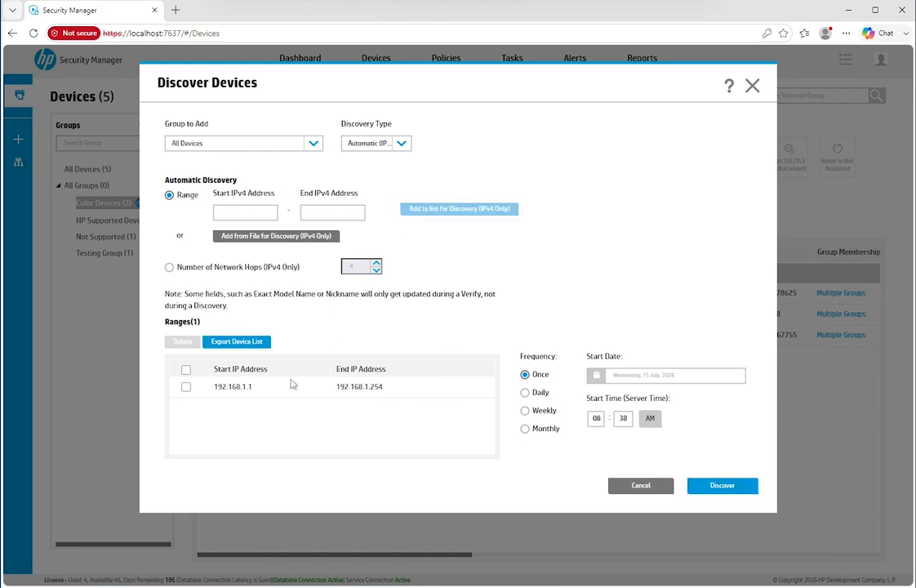
Add a second IPv4 range, 192.168.2.1 to 192.168.2.254, to the discovery list.
{"action": "left_click", "coordinate": [246, 213]}
{"action": "type", "text": "192.168.1"}
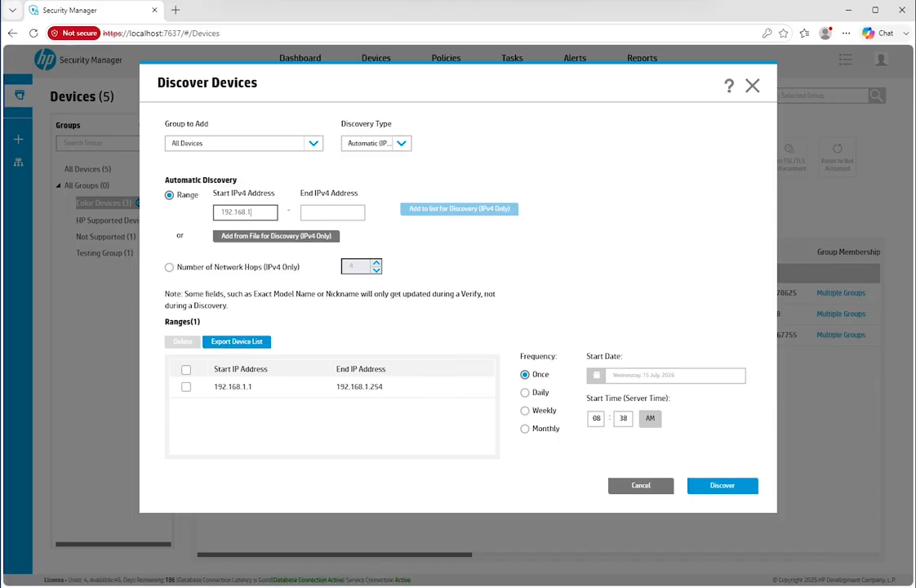
{"action": "key", "text": "BackSpace"}
{"action": "type", "text": "2.1"}
{"action": "key", "text": "Tab"}
{"action": "type", "text": "192.168"}
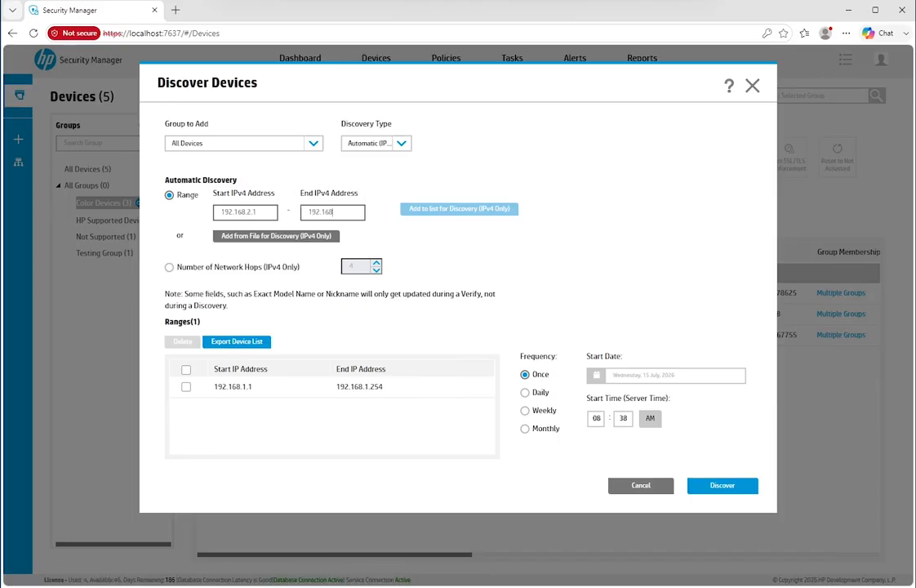
{"action": "type", "text": ".1"}
{"action": "type", "text": ".2.254"}
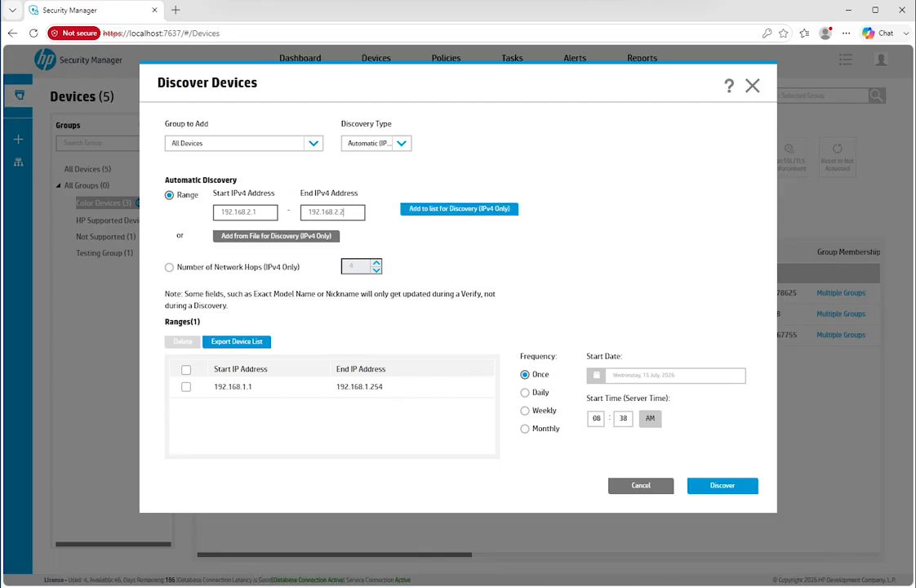
{"action": "left_click", "coordinate": [422, 208]}
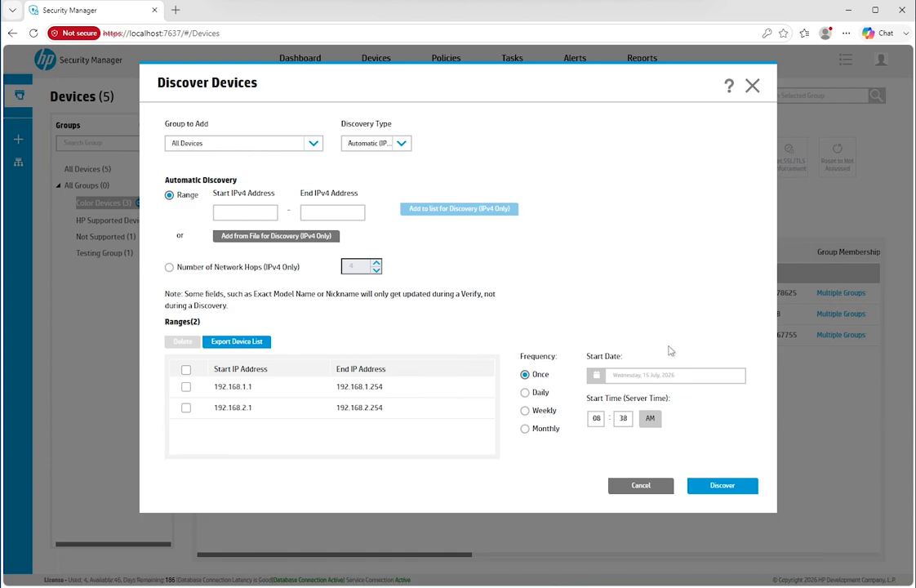
Start the discovery and select its running MultiRange task in the task list.
{"action": "left_click", "coordinate": [546, 428]}
{"action": "left_click", "coordinate": [723, 486]}
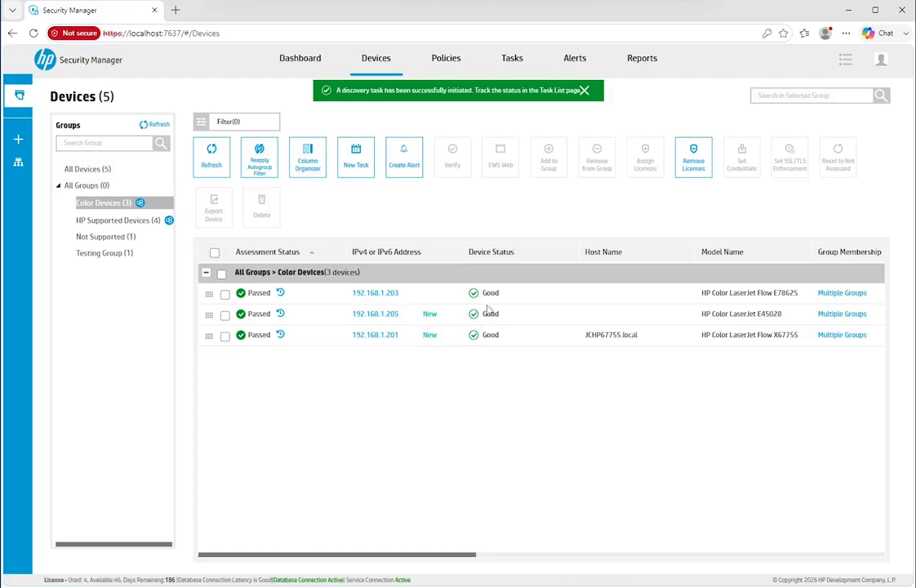
{"action": "left_click", "coordinate": [518, 63]}
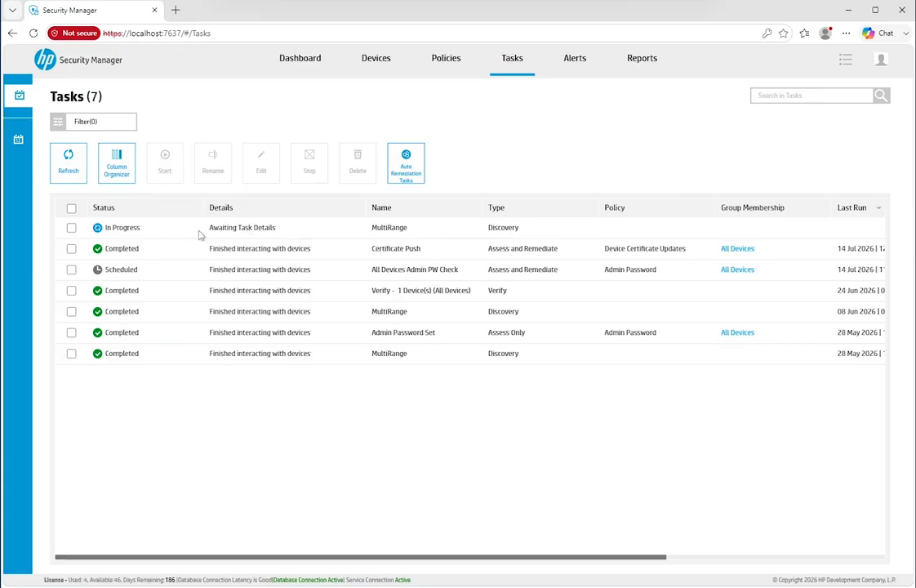
{"action": "left_click", "coordinate": [508, 232]}
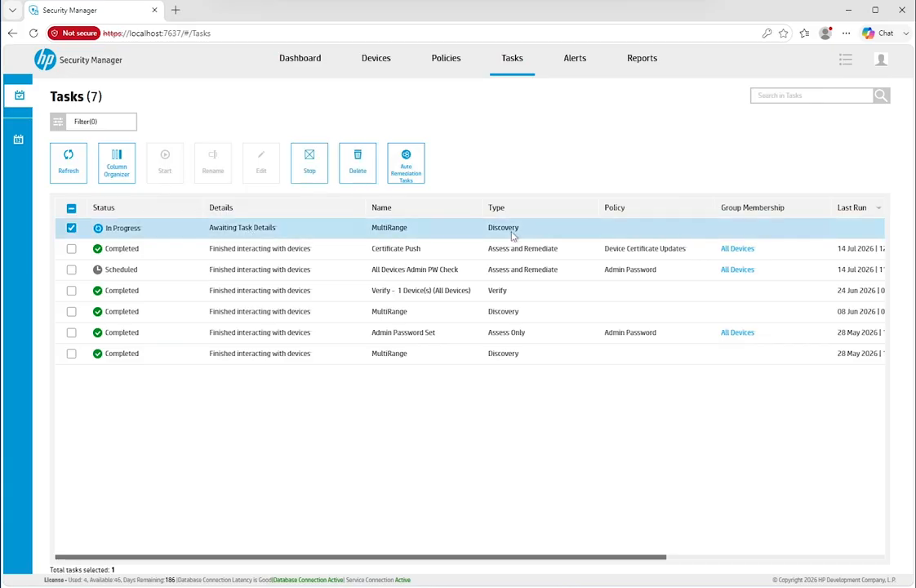
{"action": "left_click", "coordinate": [378, 61]}
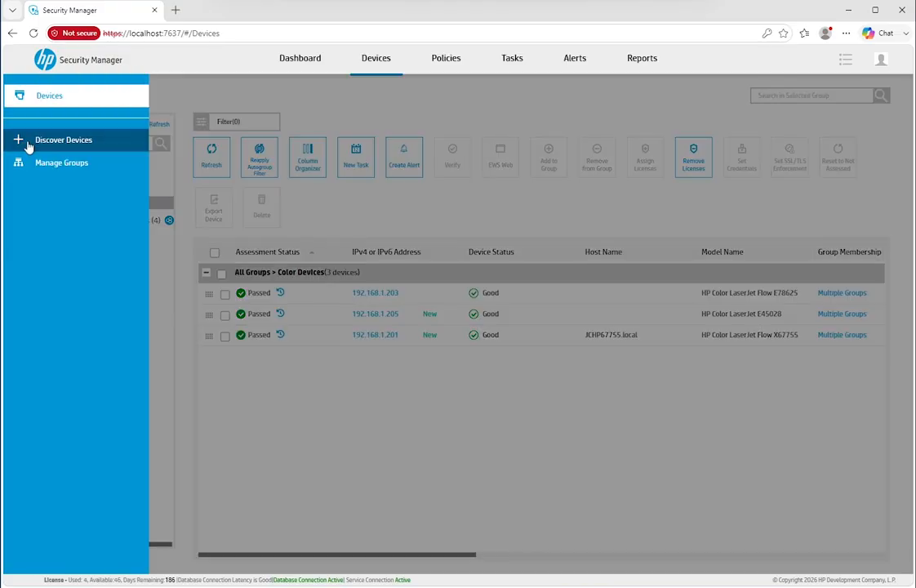
{"action": "left_click", "coordinate": [28, 144]}
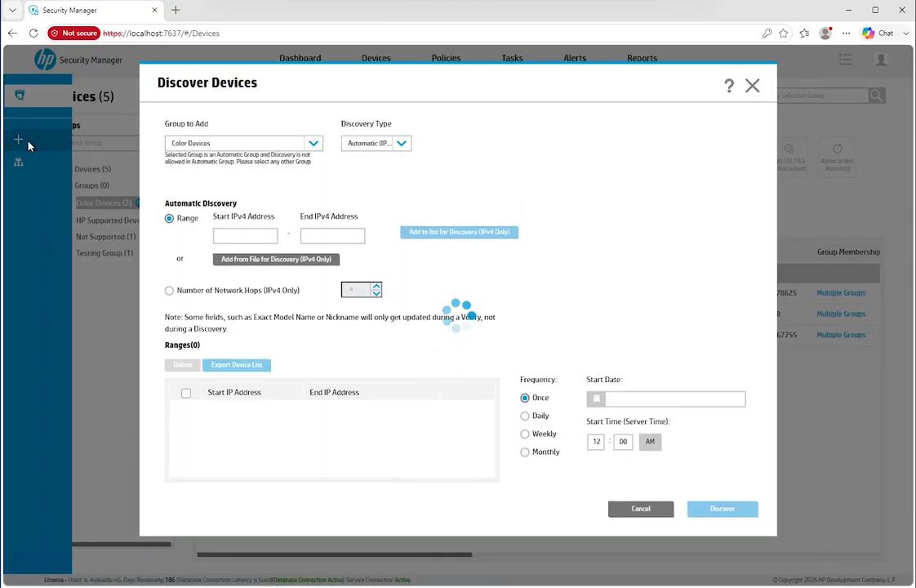
{"action": "left_click", "coordinate": [282, 145]}
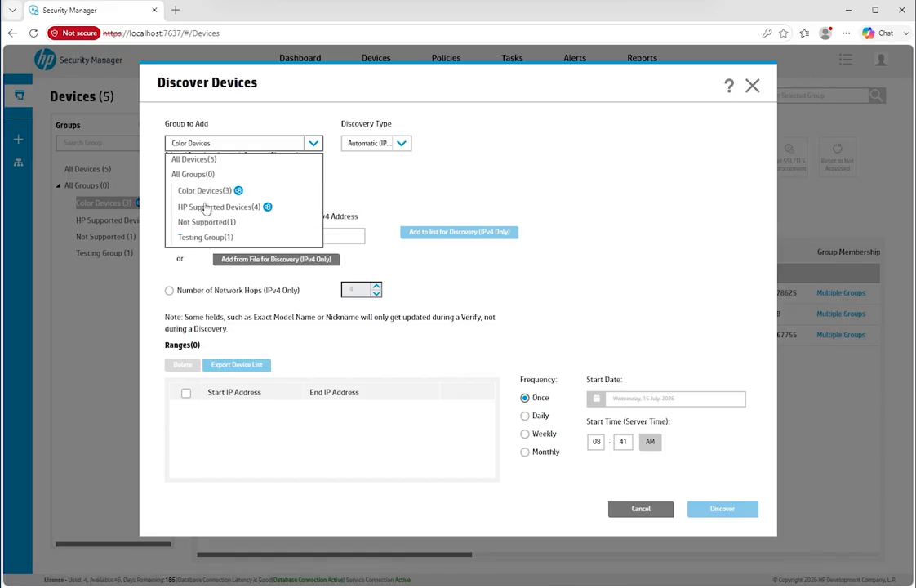
{"action": "left_click", "coordinate": [205, 228]}
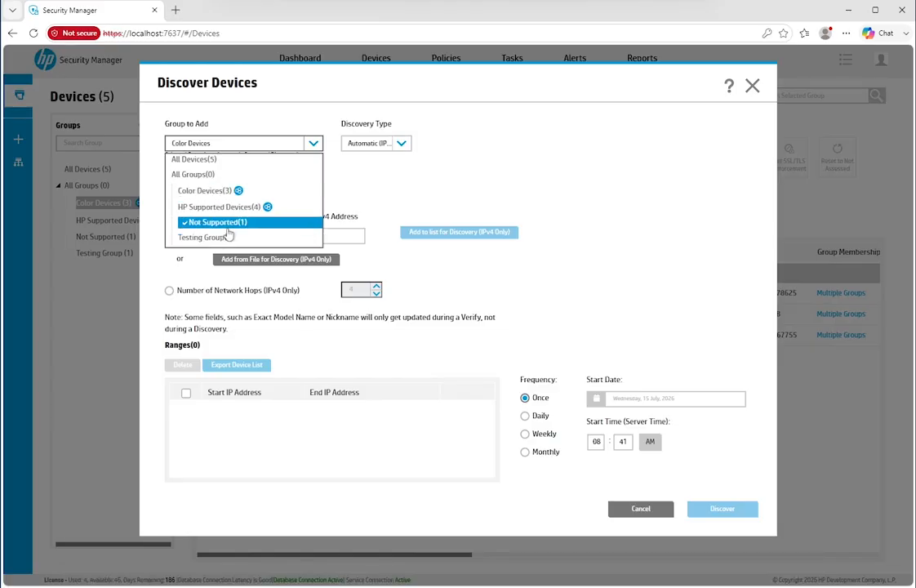
{"action": "left_click", "coordinate": [641, 509]}
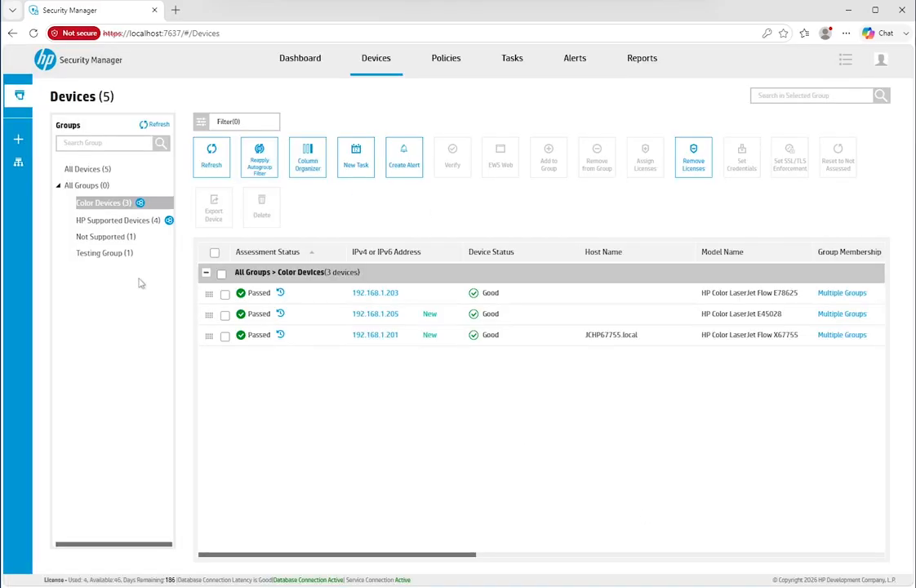
Begin a new device group named Video with the Automatic group type.
{"action": "mouse_move", "coordinate": [22, 165]}
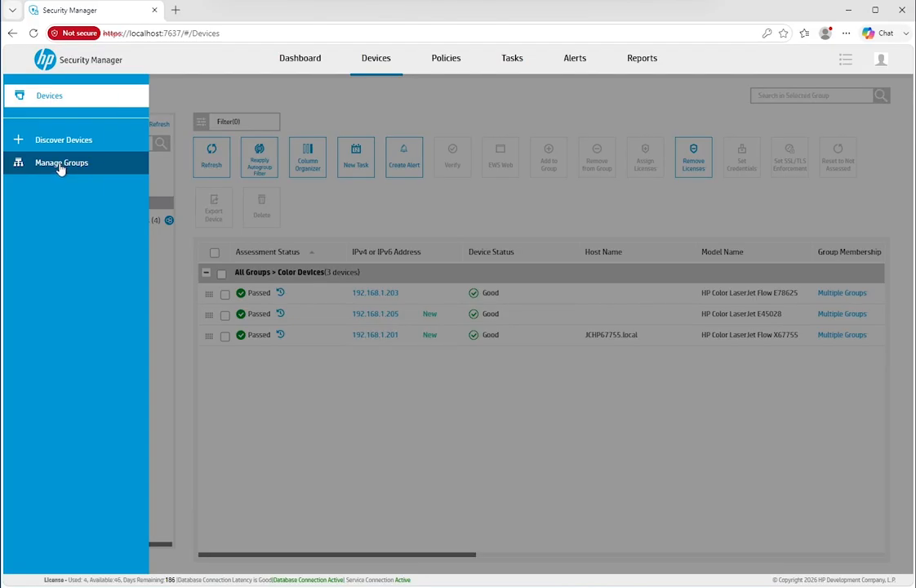
{"action": "left_click", "coordinate": [60, 165]}
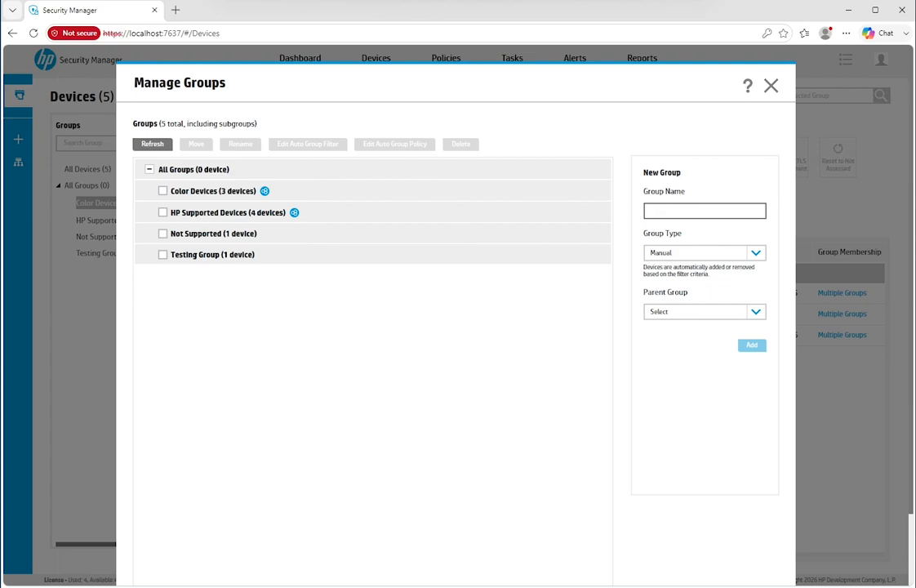
{"action": "left_click", "coordinate": [686, 211]}
{"action": "type", "text": "Video"}
{"action": "left_click", "coordinate": [756, 254]}
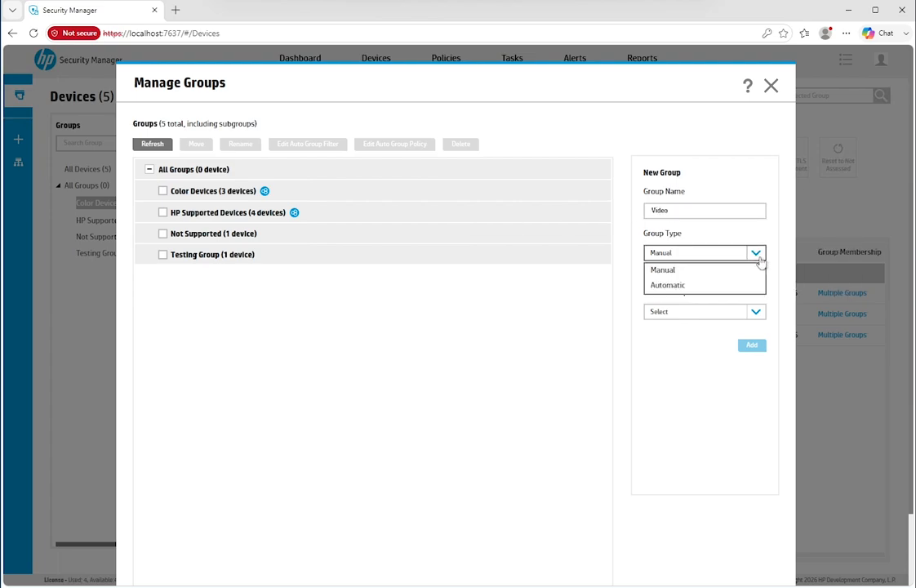
{"action": "left_click", "coordinate": [677, 287]}
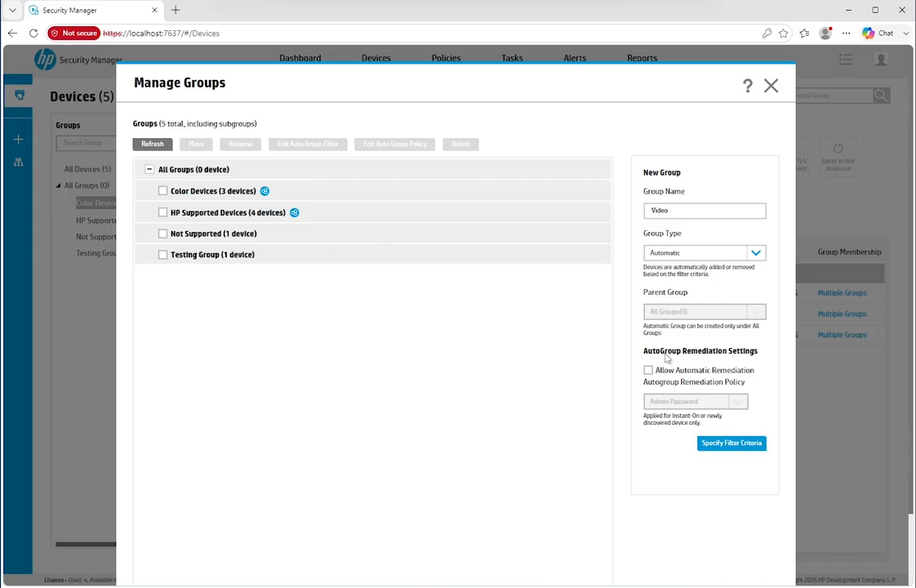
Add a filter criterion to the Video group: IP Address Contains 192.168.1, with the Ignore Case option.
{"action": "left_click", "coordinate": [732, 443]}
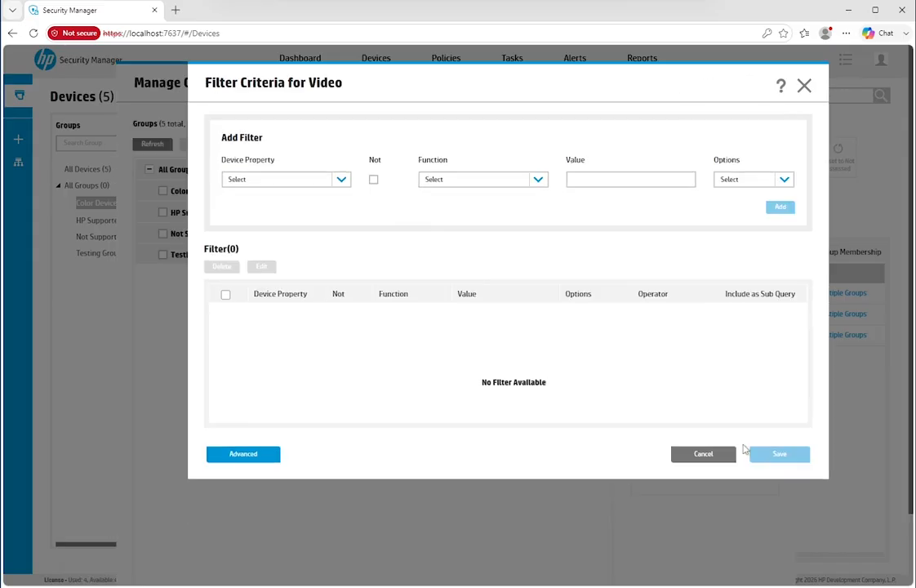
{"action": "left_click", "coordinate": [341, 180]}
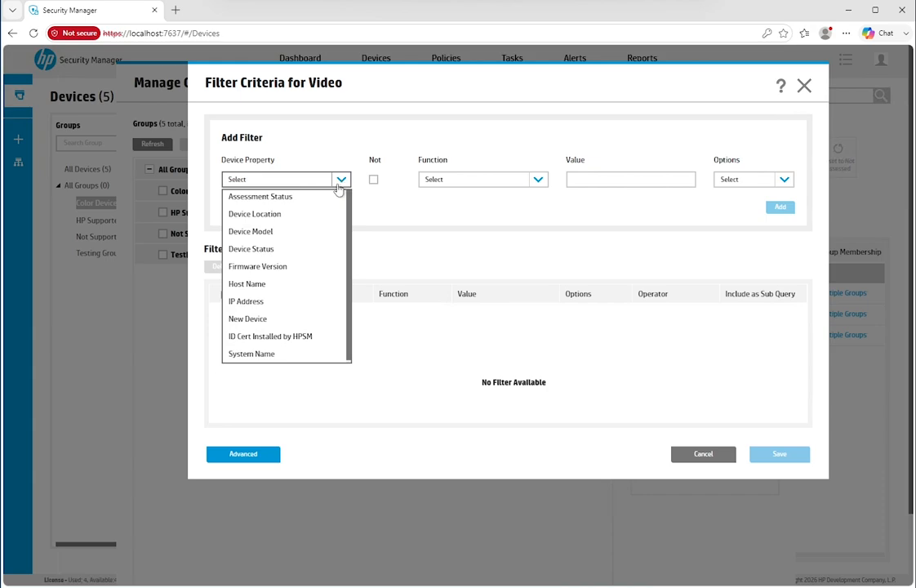
{"action": "left_click", "coordinate": [266, 301]}
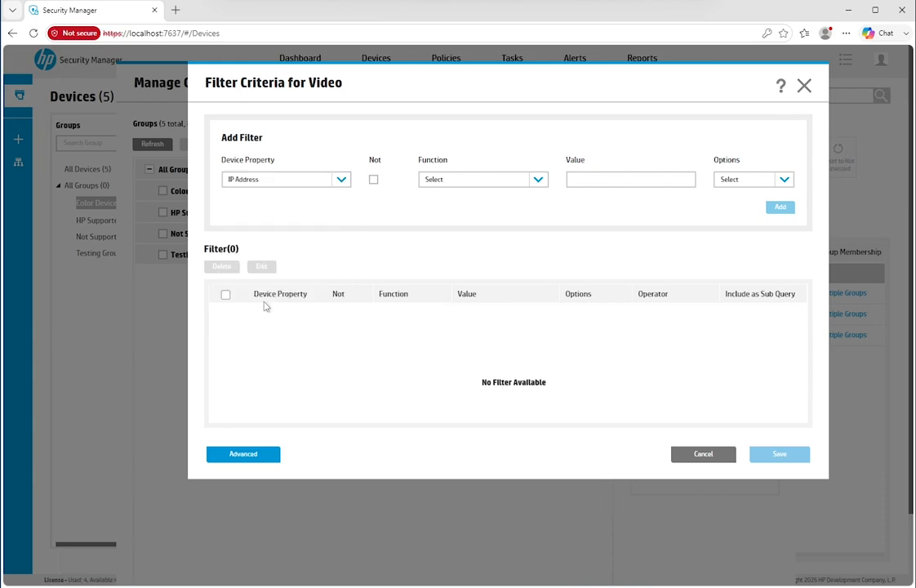
{"action": "left_click", "coordinate": [454, 179]}
{"action": "left_click", "coordinate": [453, 198]}
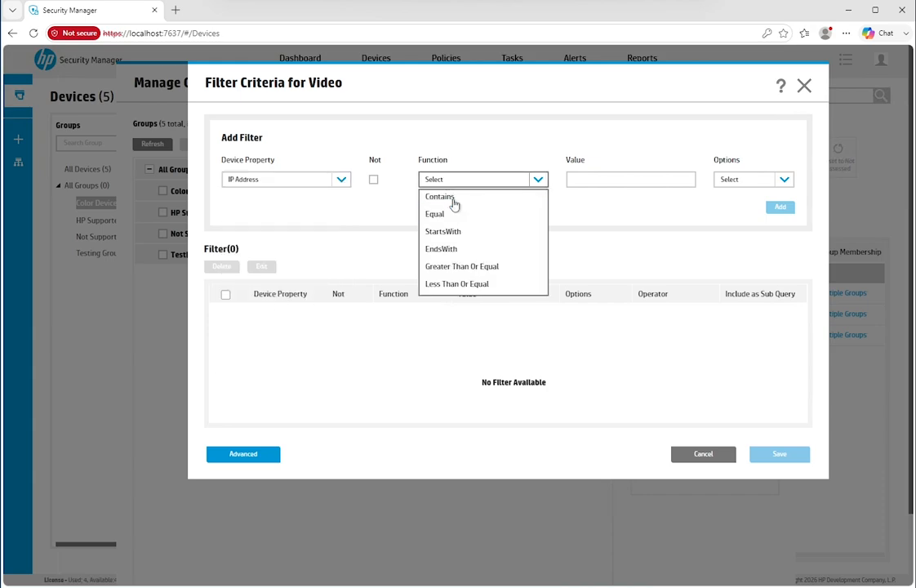
{"action": "left_click", "coordinate": [604, 180]}
{"action": "type", "text": "192.168.1.1"}
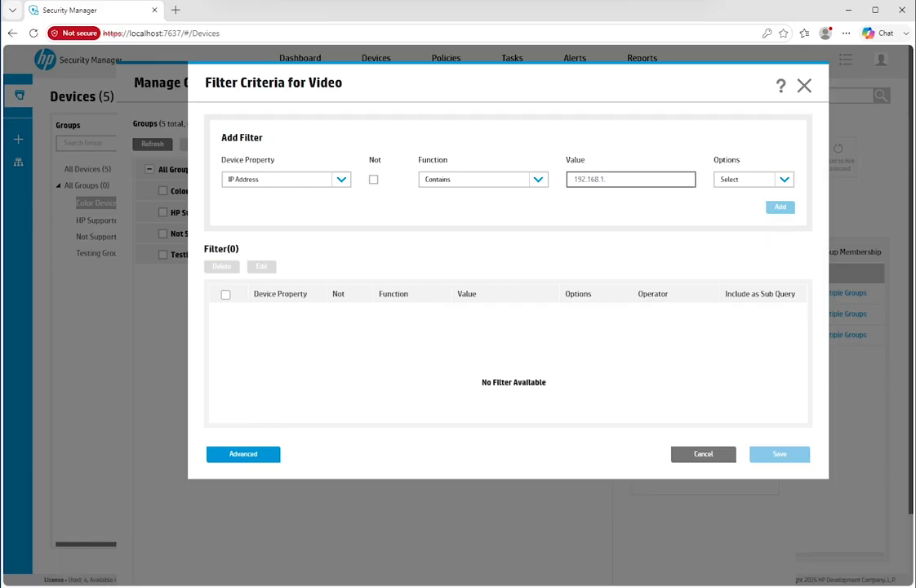
{"action": "key", "text": "BackSpace"}
{"action": "key", "text": "BackSpace"}
{"action": "left_click", "coordinate": [745, 182]}
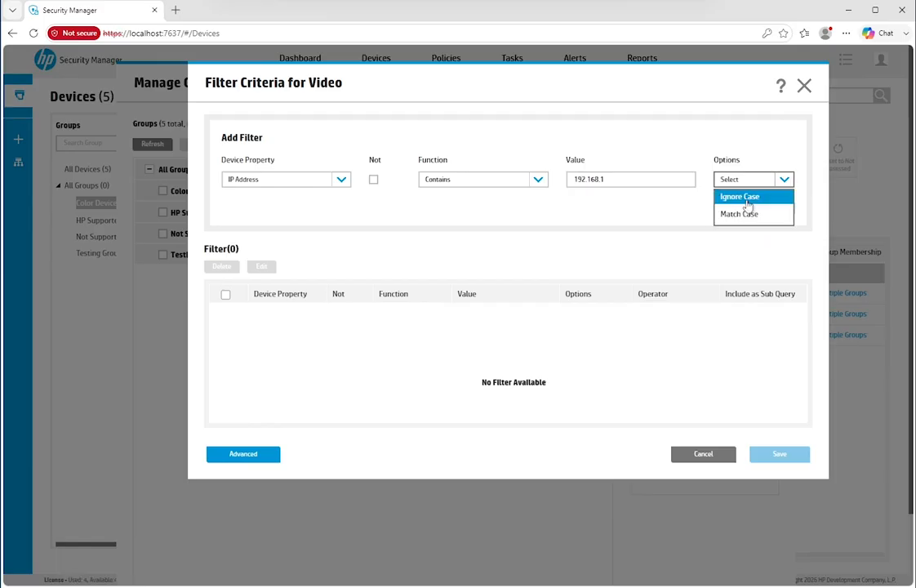
{"action": "left_click", "coordinate": [744, 198]}
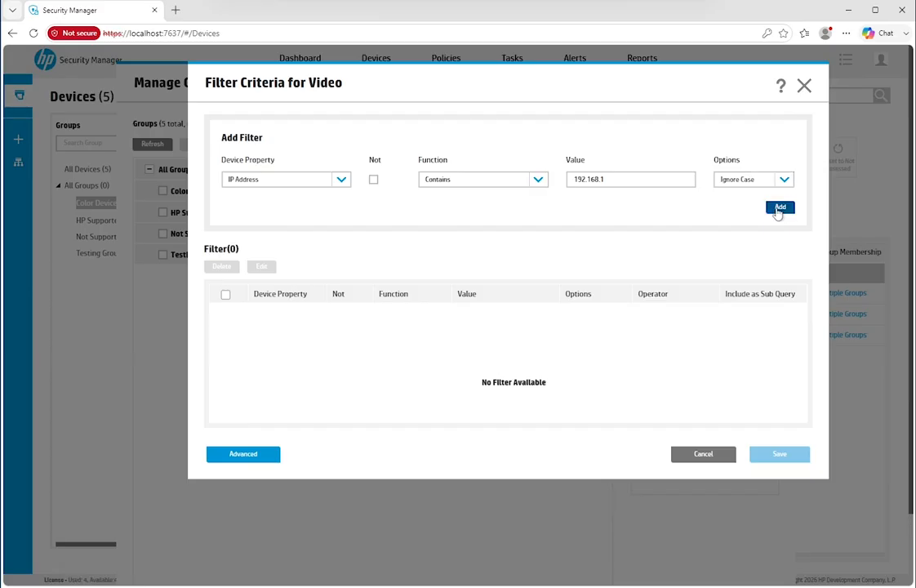
{"action": "left_click", "coordinate": [780, 206]}
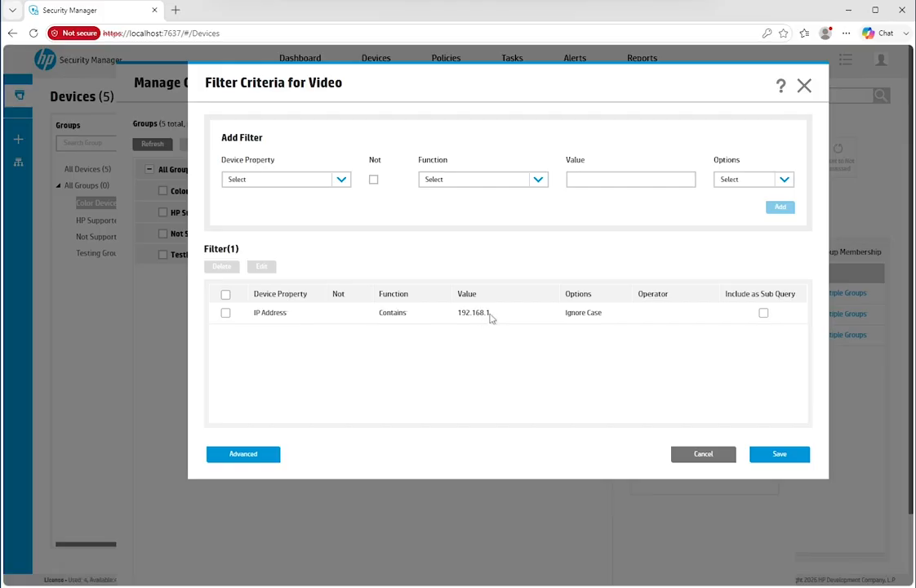
Examine the available device properties and the filter's condition text in the advanced editor, then leave the editor without saving.
{"action": "left_click", "coordinate": [342, 181]}
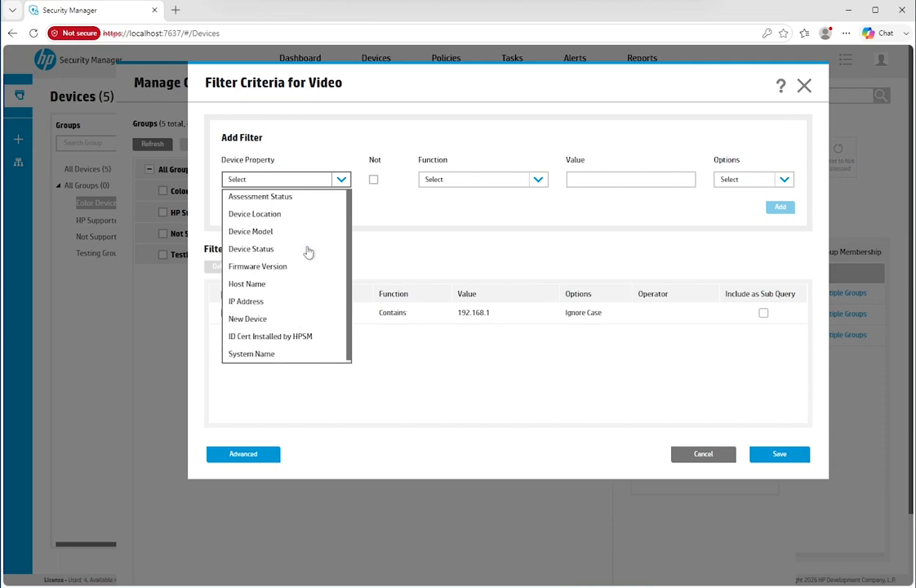
{"action": "left_click", "coordinate": [409, 207]}
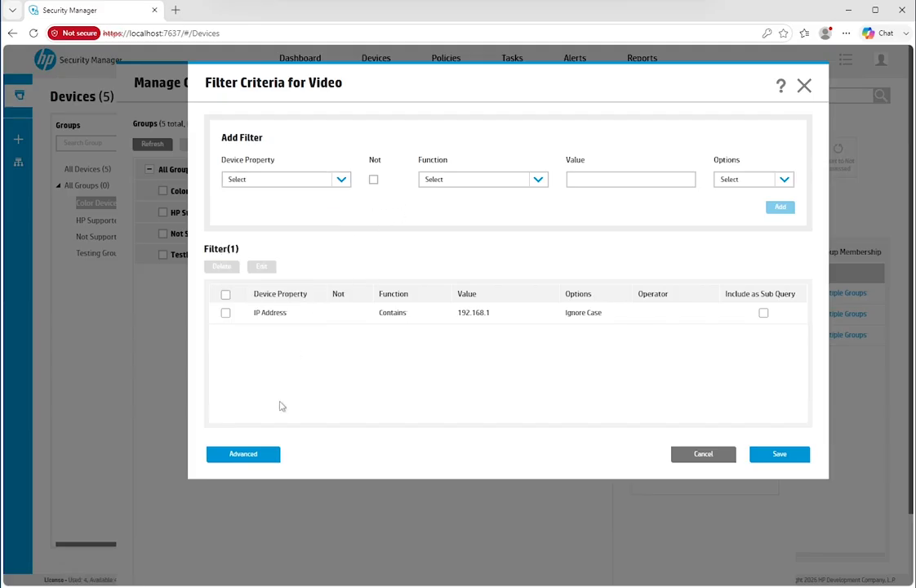
{"action": "left_click", "coordinate": [272, 459]}
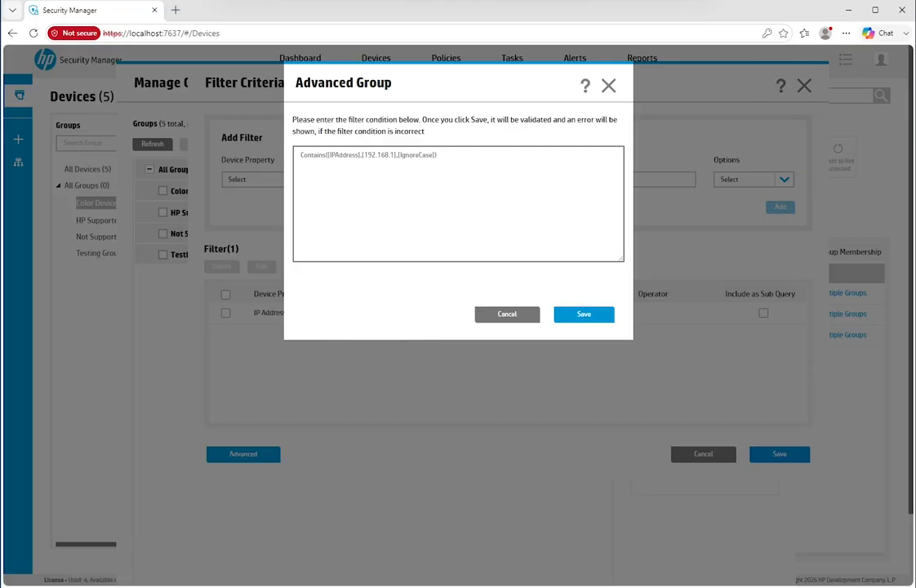
{"action": "left_click_drag", "start_coordinate": [437, 154], "coordinate": [298, 154]}
{"action": "left_click", "coordinate": [325, 154]}
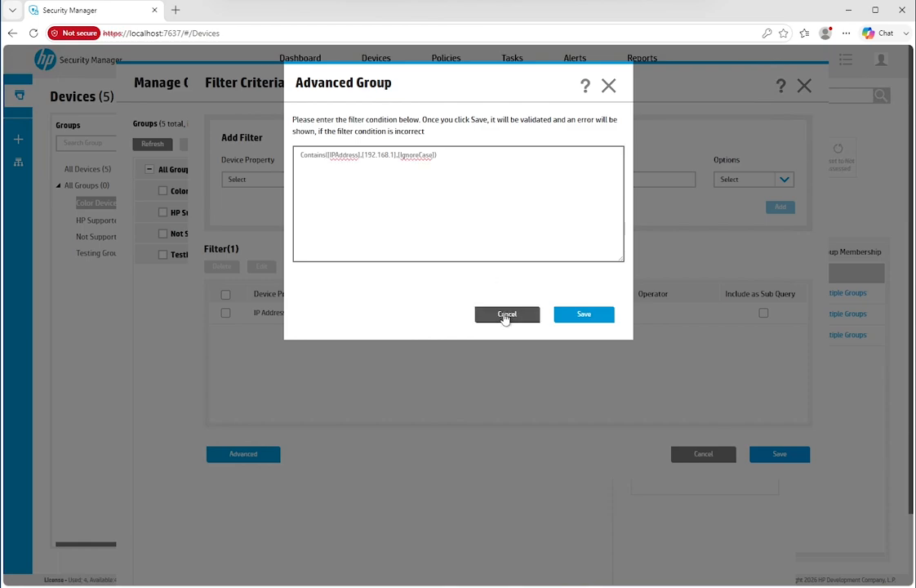
{"action": "left_click", "coordinate": [505, 316]}
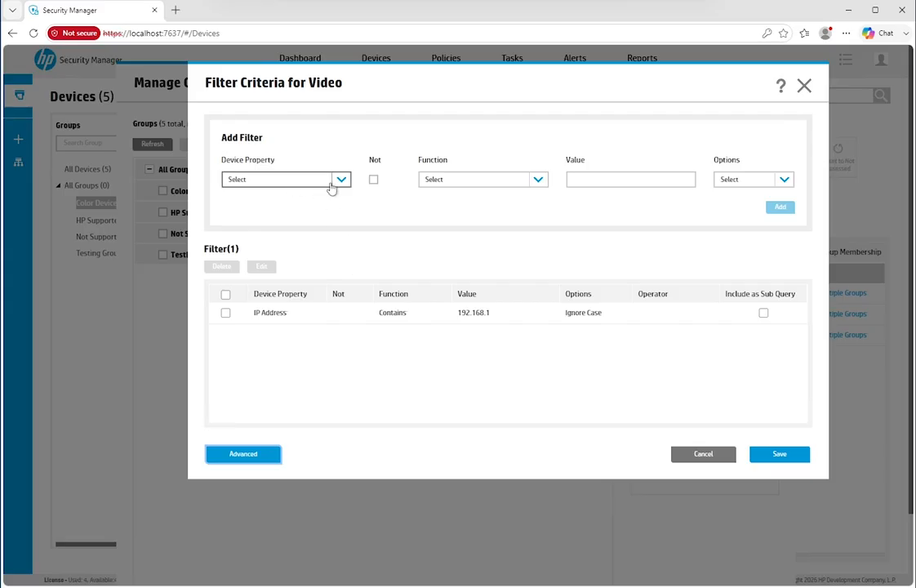
Save the Video group's filter criteria, close group management, and show the Video group's devices.
{"action": "left_click", "coordinate": [770, 457]}
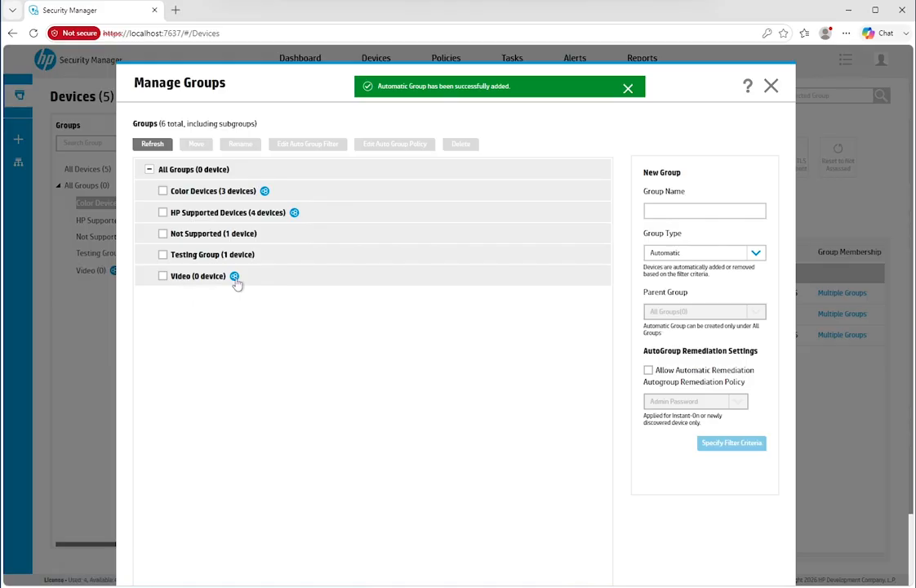
{"action": "left_click", "coordinate": [770, 86]}
{"action": "left_click", "coordinate": [91, 273]}
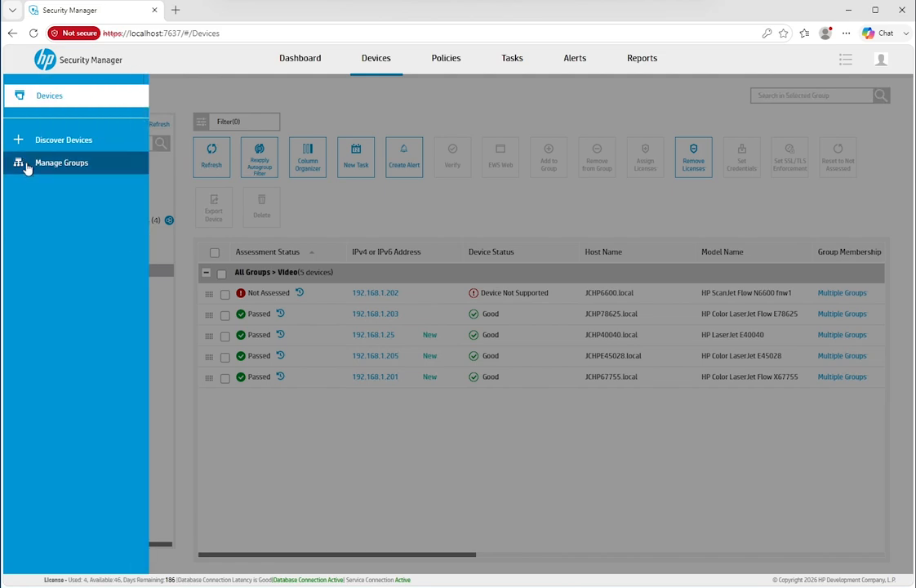
Add a Manual-type group named Manual under the parent Testing Group and close group management.
{"action": "left_click", "coordinate": [27, 166]}
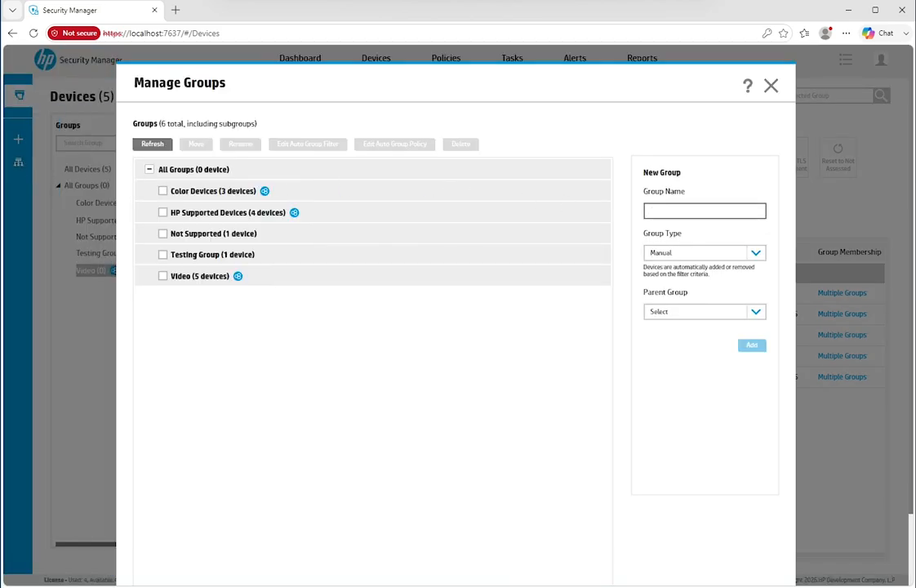
{"action": "type", "text": "Manual"}
{"action": "left_click", "coordinate": [696, 311]}
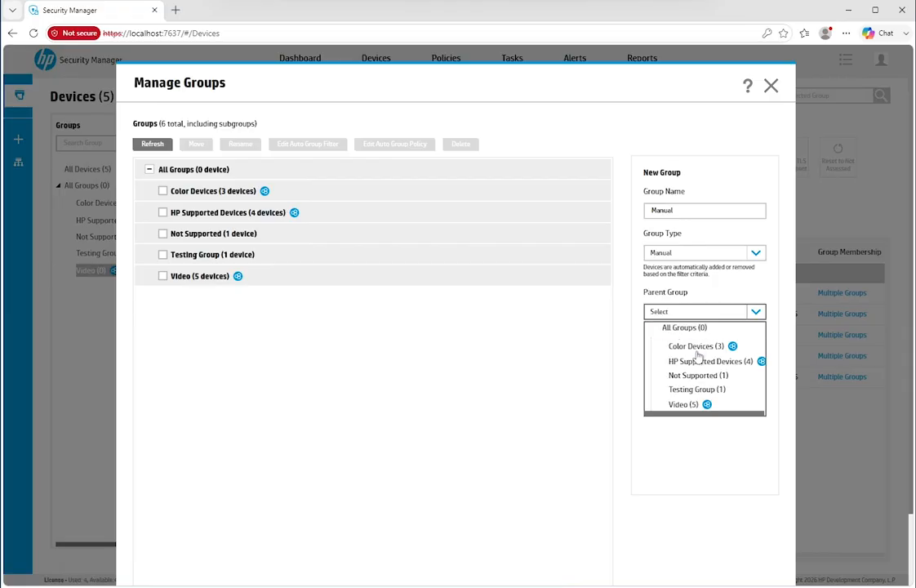
{"action": "left_click", "coordinate": [704, 392]}
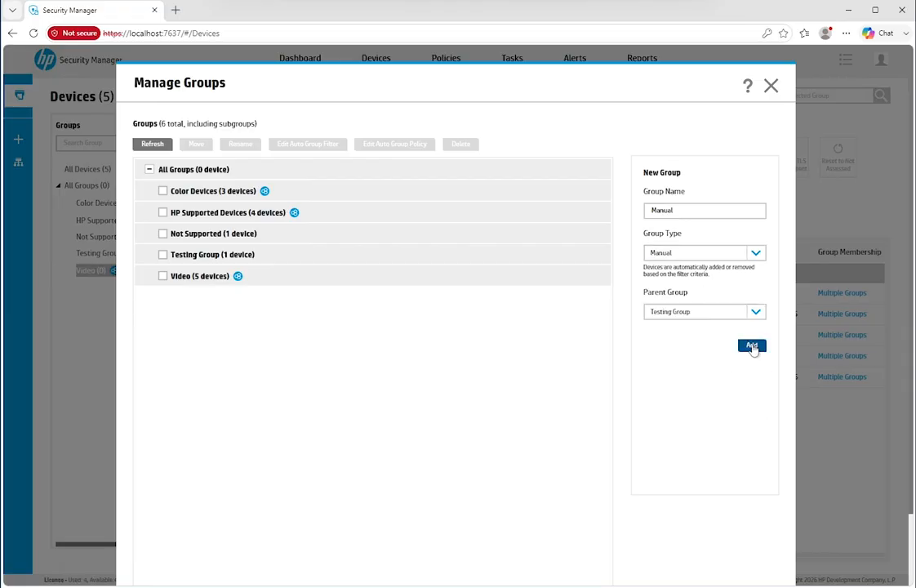
{"action": "left_click", "coordinate": [752, 346]}
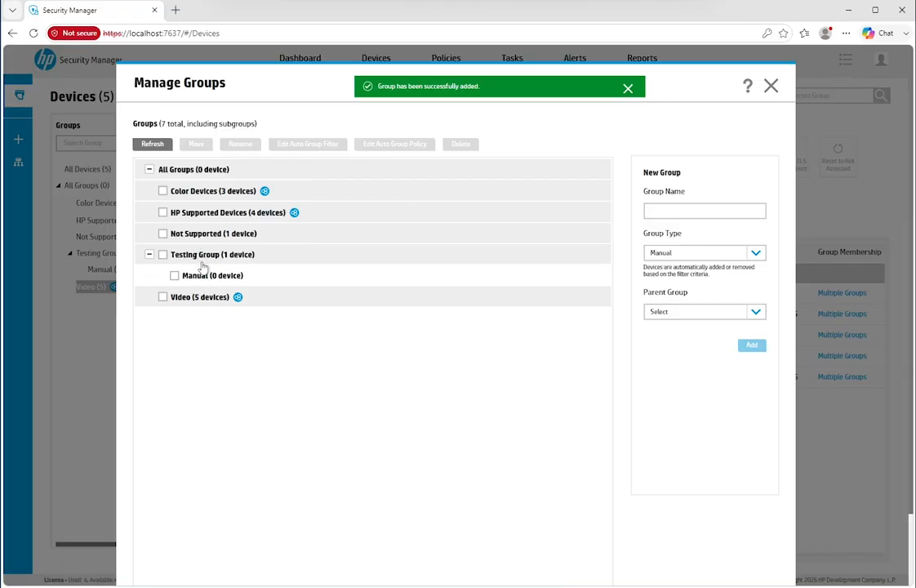
{"action": "left_click", "coordinate": [771, 86]}
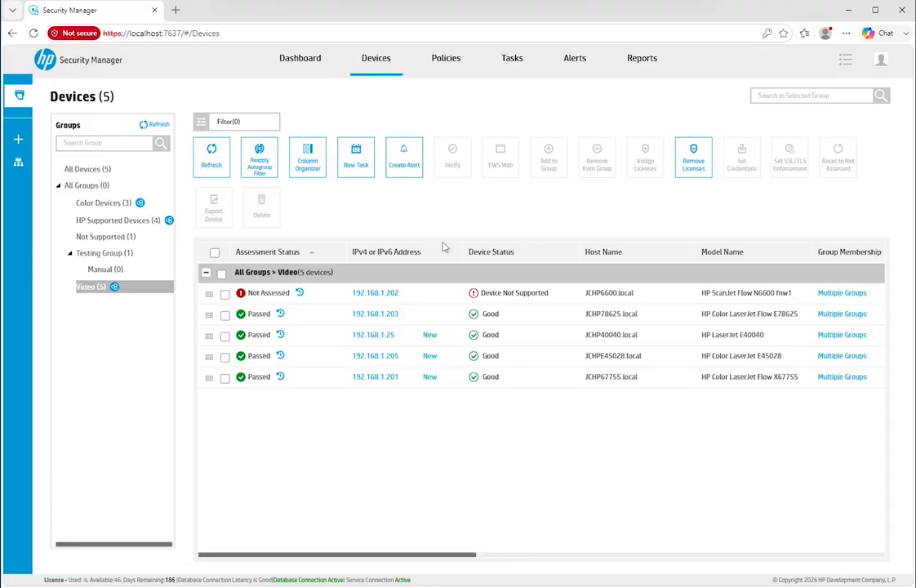